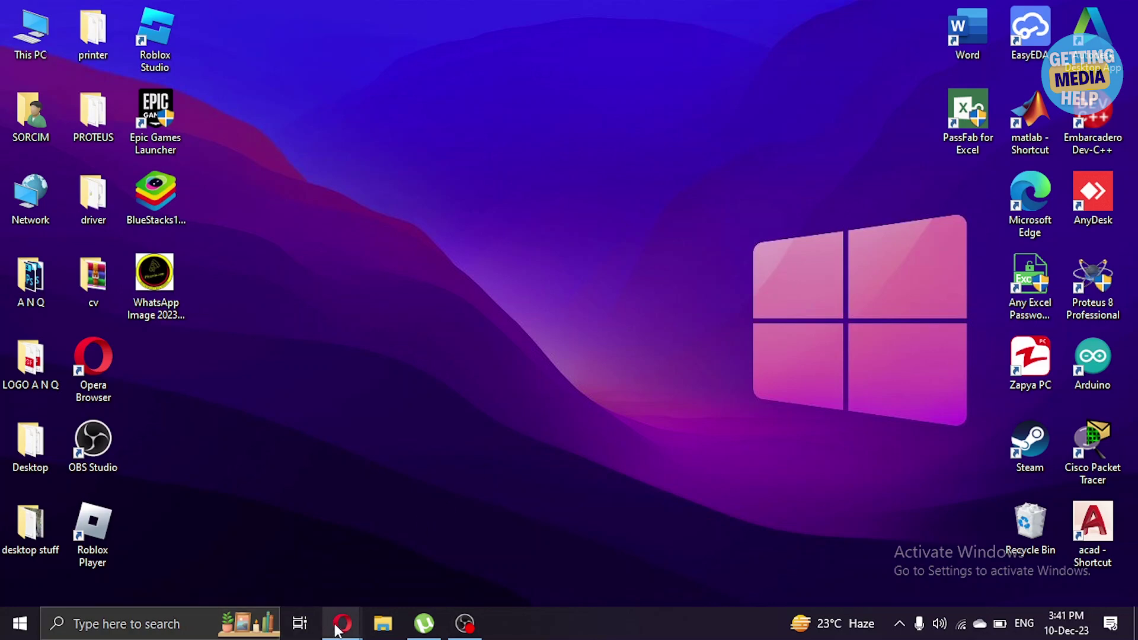
# - Bring back the Roblox home tab, then paste the RobloxMulti.zip MediaFire link into a new tab
pyautogui.moveTo(350, 619)
pyautogui.click(400, 578)
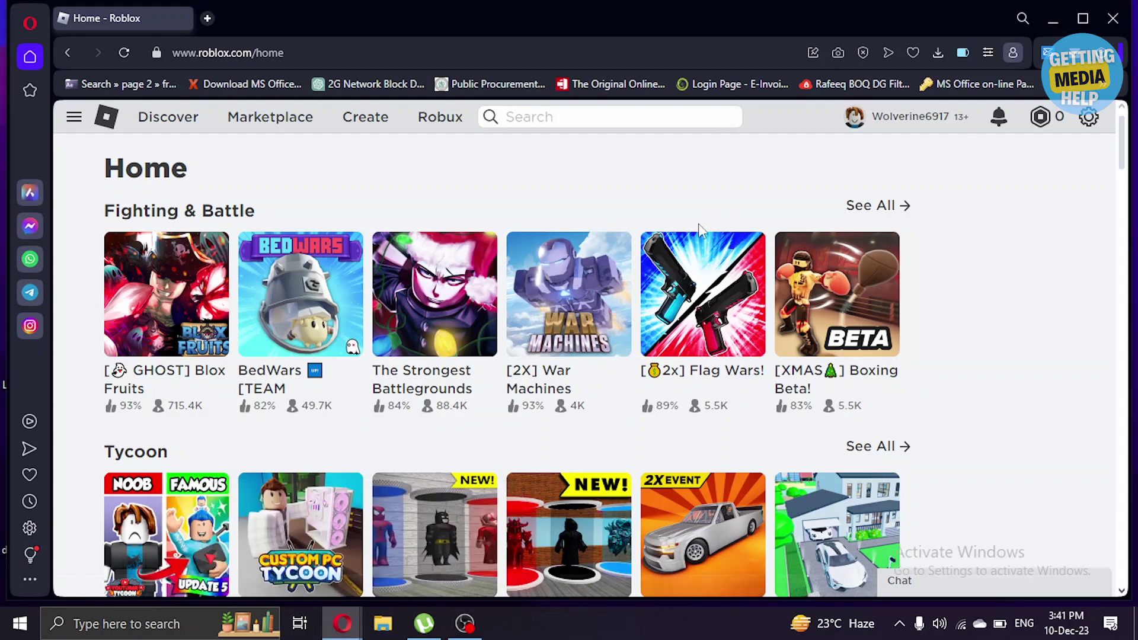
pyautogui.scroll(-2, 616, 251)
pyautogui.scroll(-8, 617, 252)
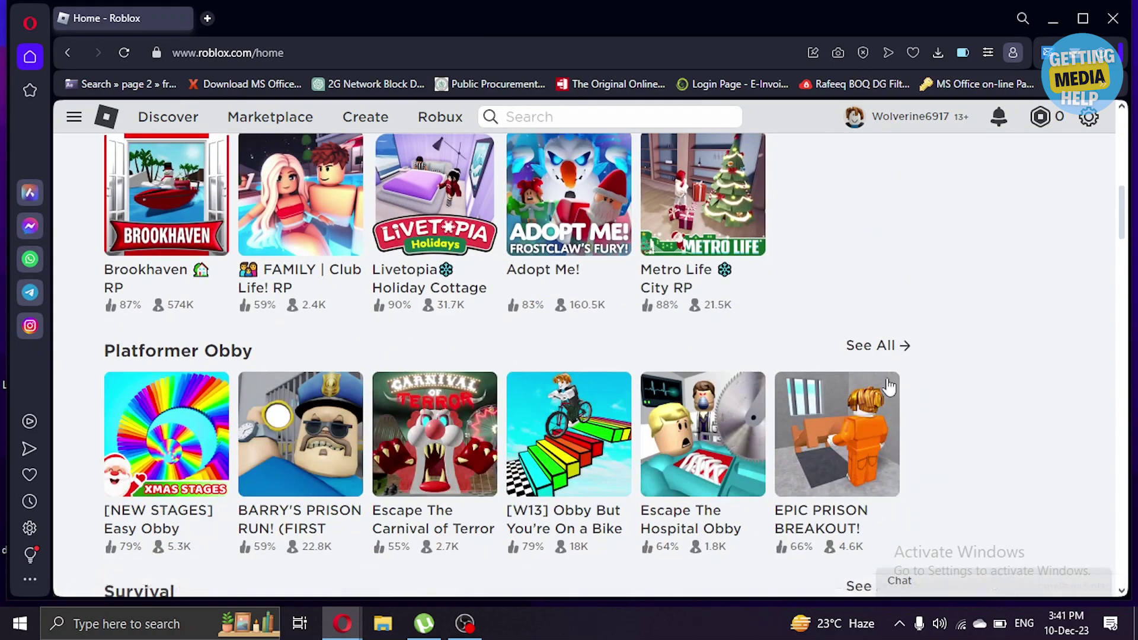
pyautogui.scroll(6, 762, 246)
pyautogui.scroll(4, 767, 298)
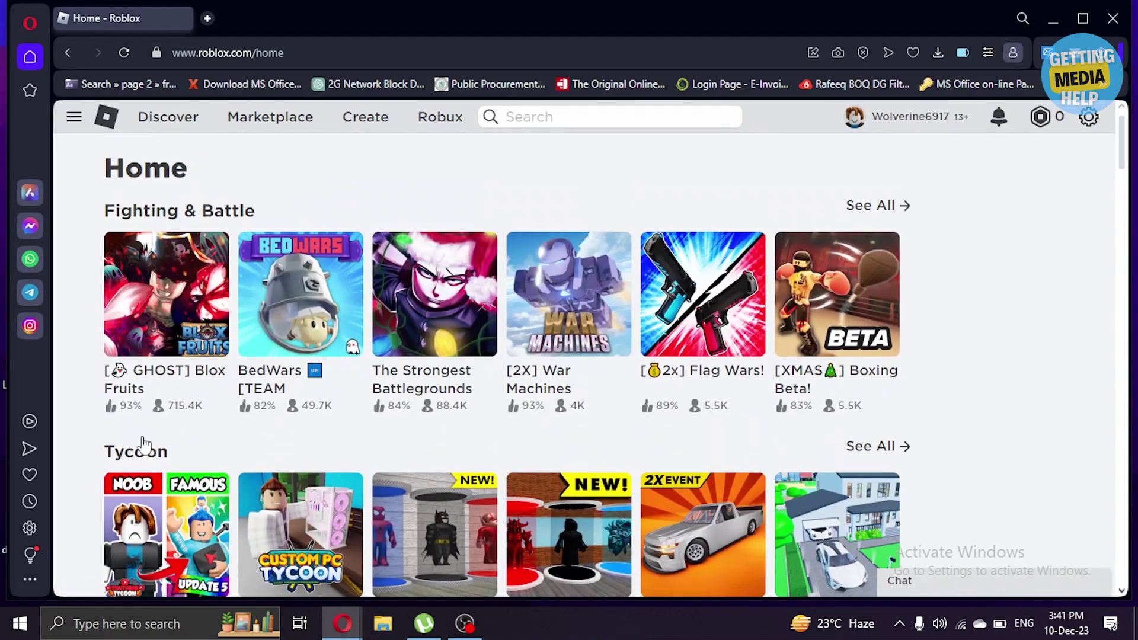
pyautogui.scroll(-8, 821, 376)
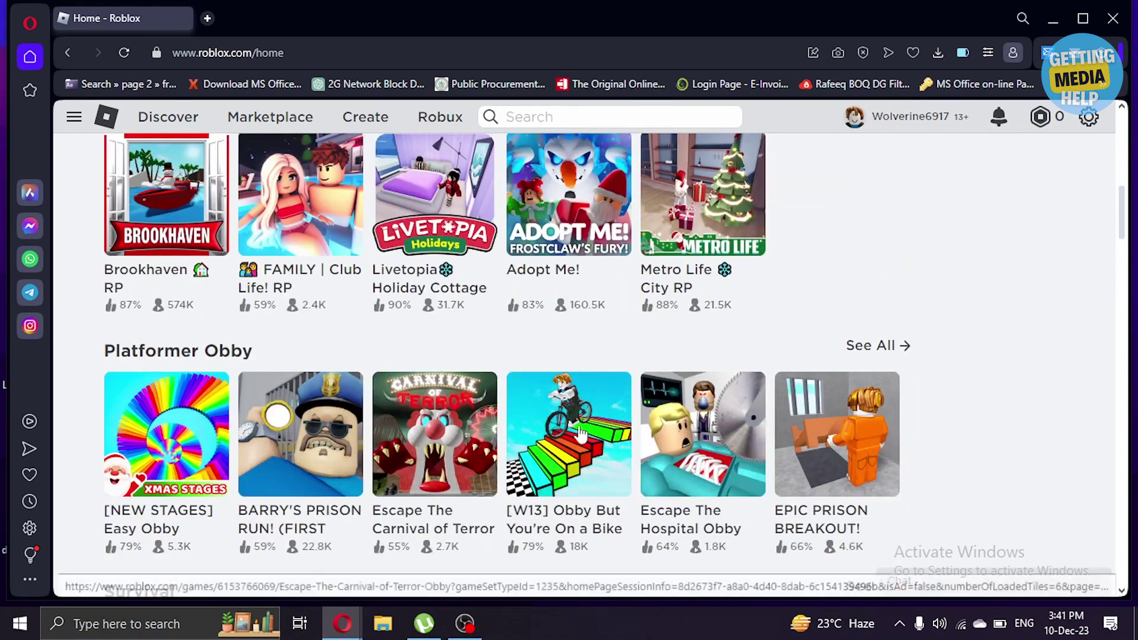
pyautogui.scroll(8, 446, 327)
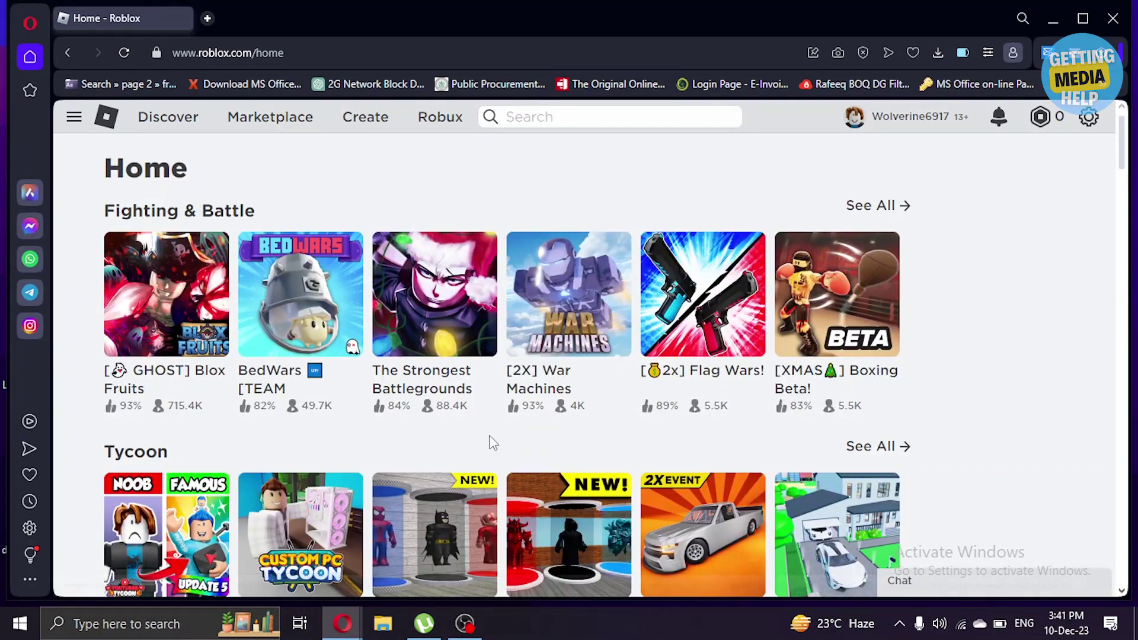
pyautogui.click(208, 19)
pyautogui.rightClick(442, 52)
# - Load the MediaFire page and download RobloxMulti.zip (5.17KB), then return to its tab
pyautogui.click(483, 135)
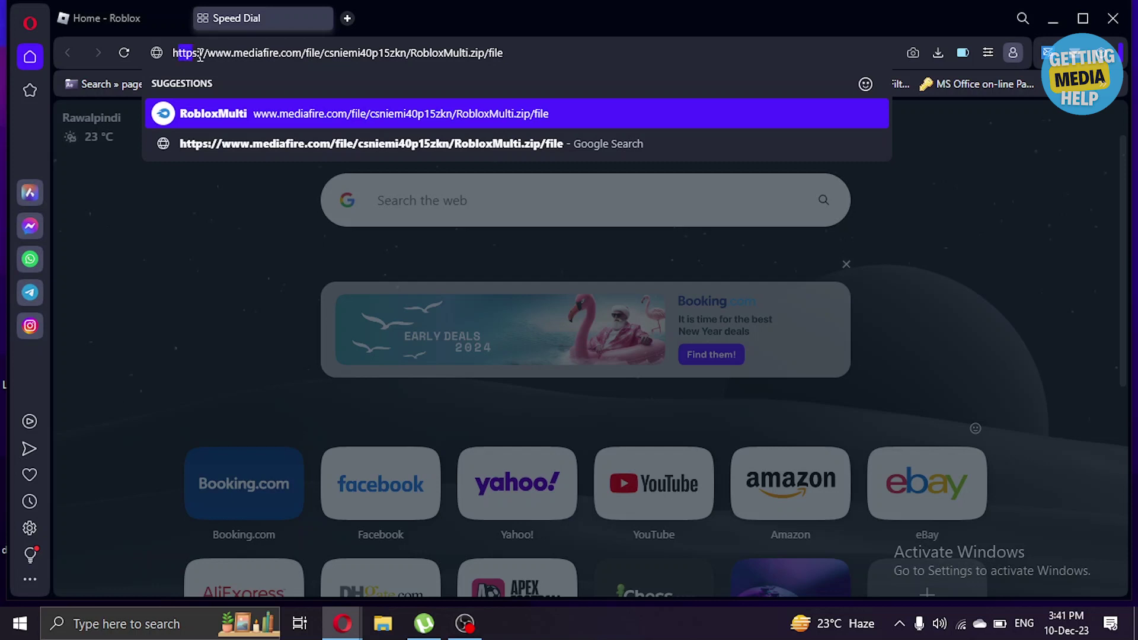
pyautogui.moveTo(200, 55); pyautogui.dragTo(468, 47)
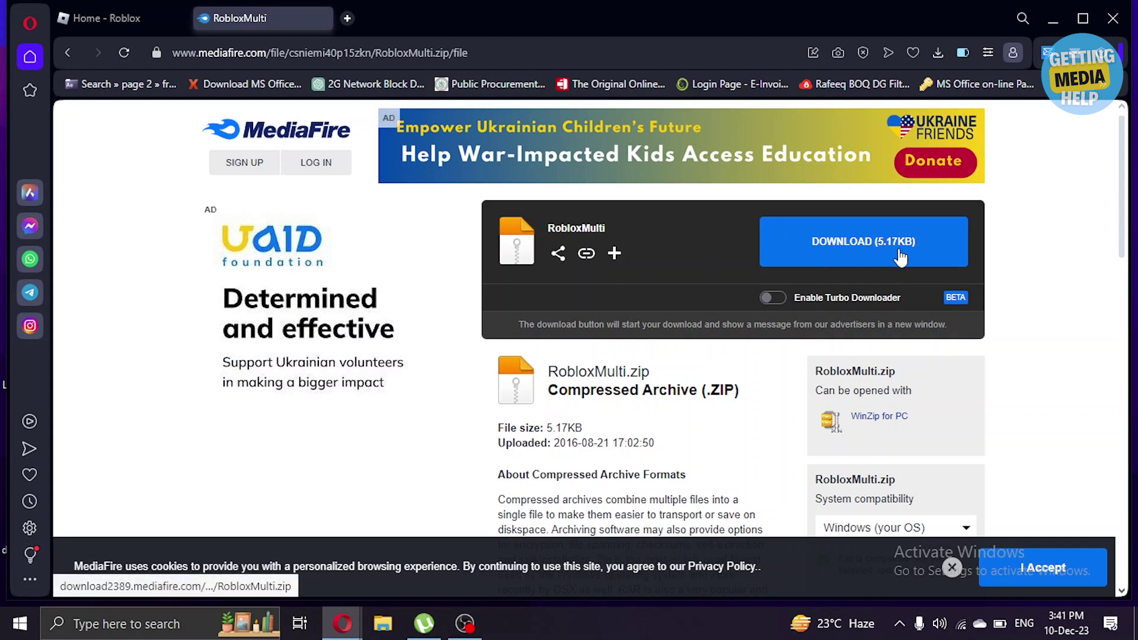
pyautogui.click(880, 257)
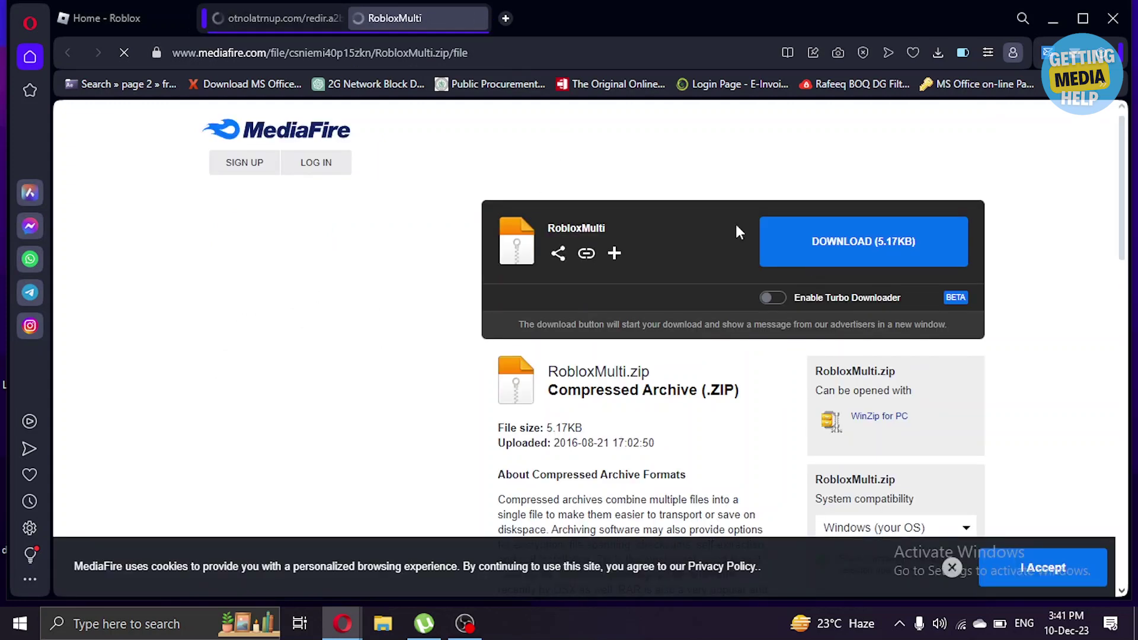
pyautogui.click(403, 18)
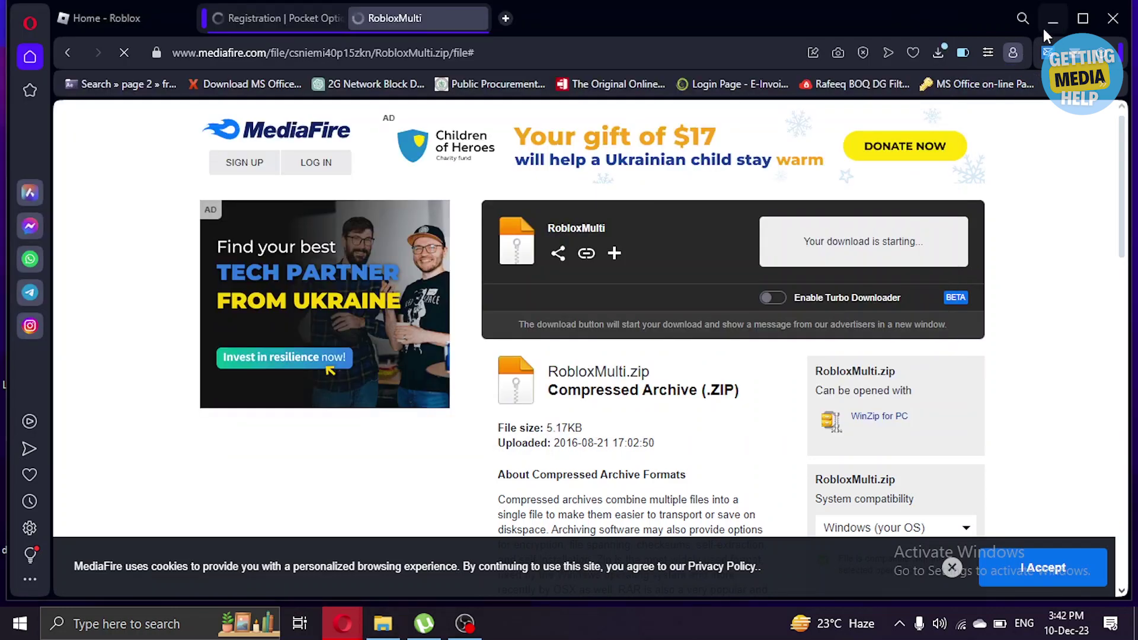
# - Open the downloaded RobloxMulti.zip from the Downloads folder in WinRAR
pyautogui.click(1048, 22)
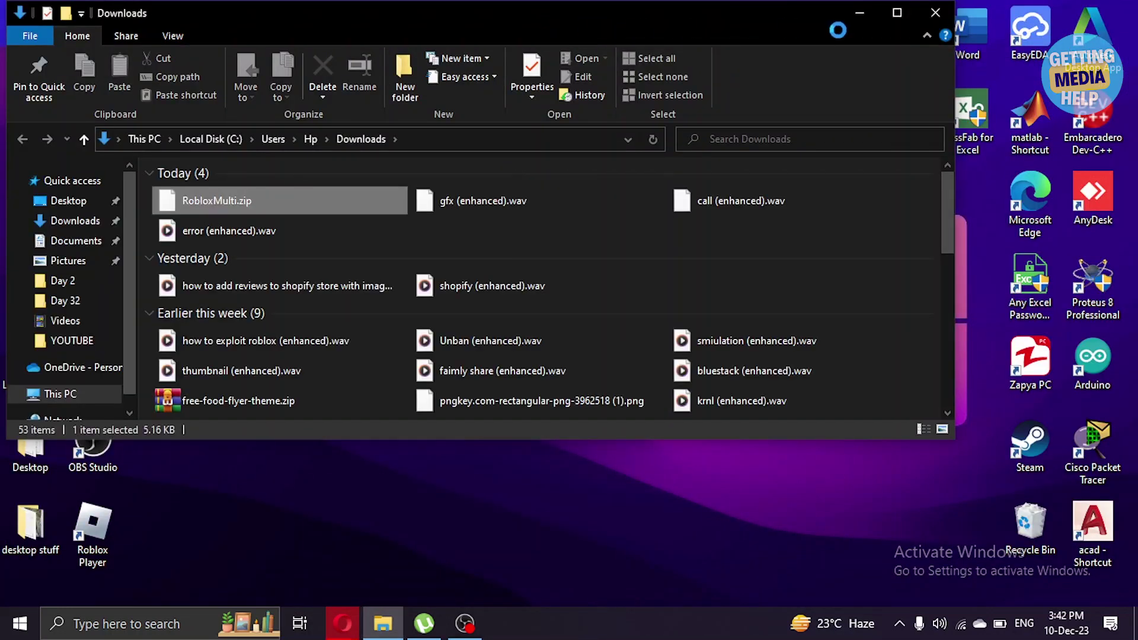
pyautogui.moveTo(308, 9); pyautogui.dragTo(755, 38)
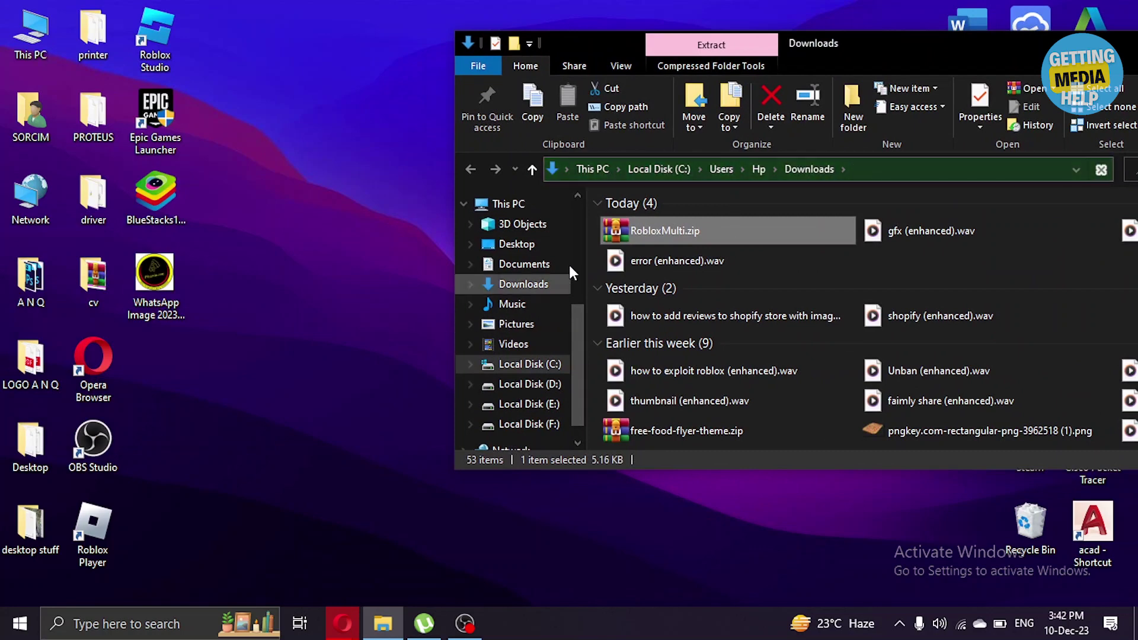
pyautogui.doubleClick(622, 228)
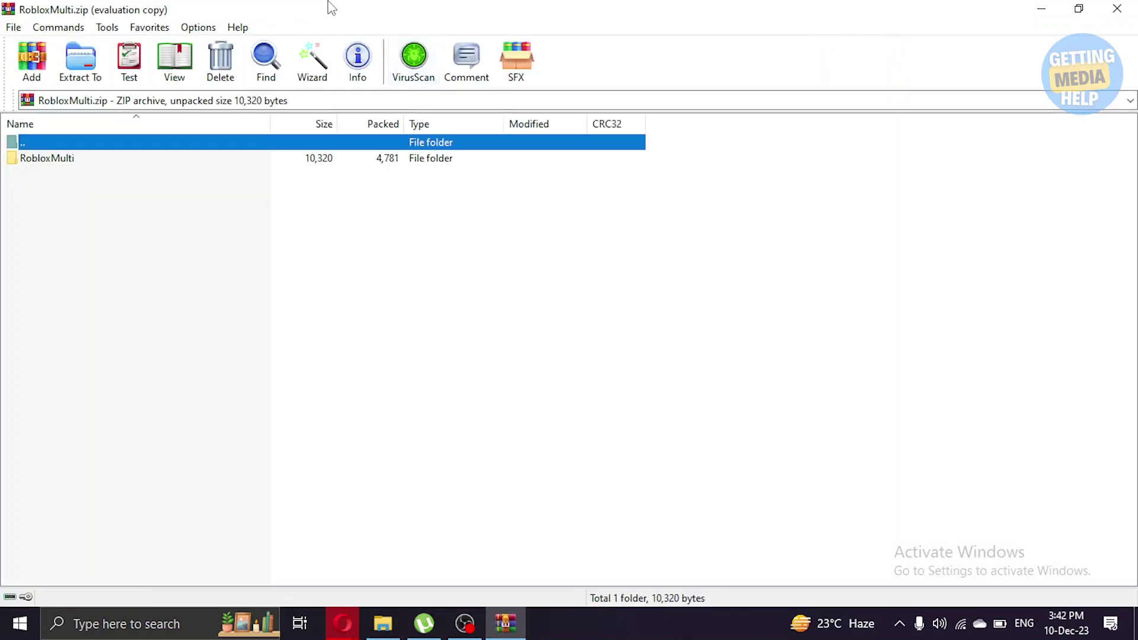
pyautogui.moveTo(331, 7); pyautogui.dragTo(709, 93)
# - Extract the RobloxMulti folder to the desktop, then close WinRAR and the Downloads window
pyautogui.press('Escape')
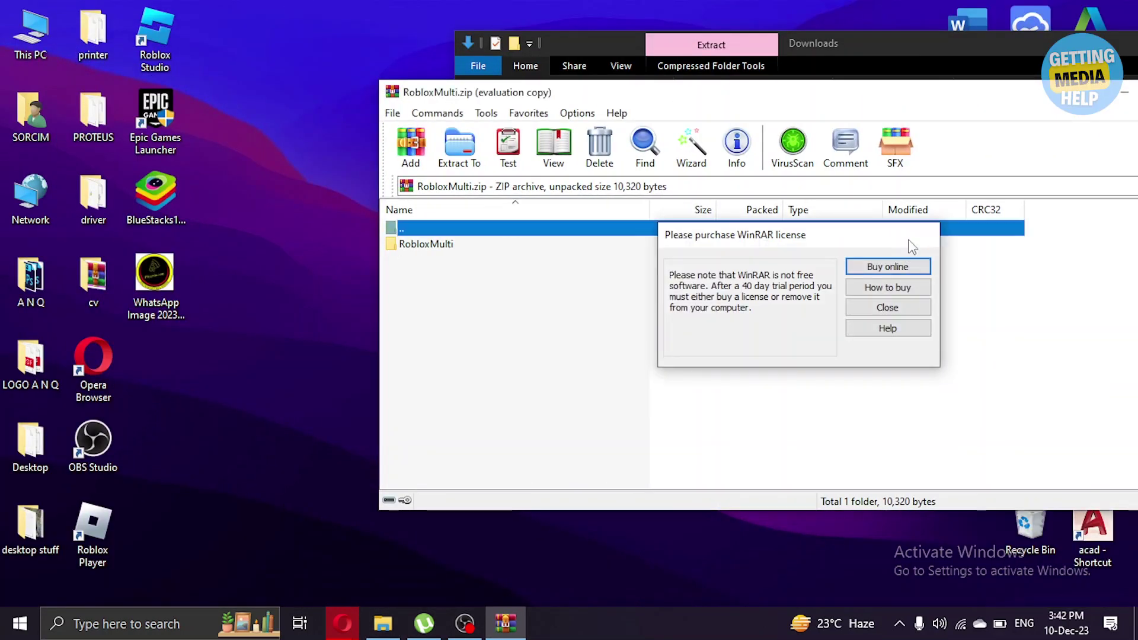
pyautogui.press('Down')
pyautogui.click(93, 444)
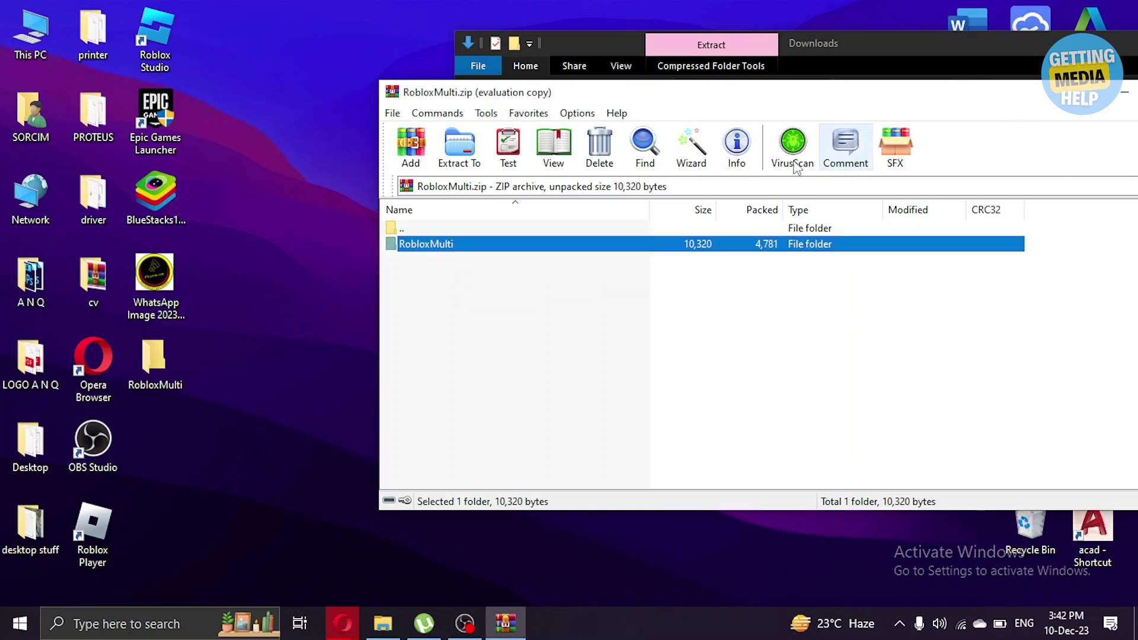
pyautogui.press('Escape')
pyautogui.moveTo(900, 40); pyautogui.dragTo(476, 89)
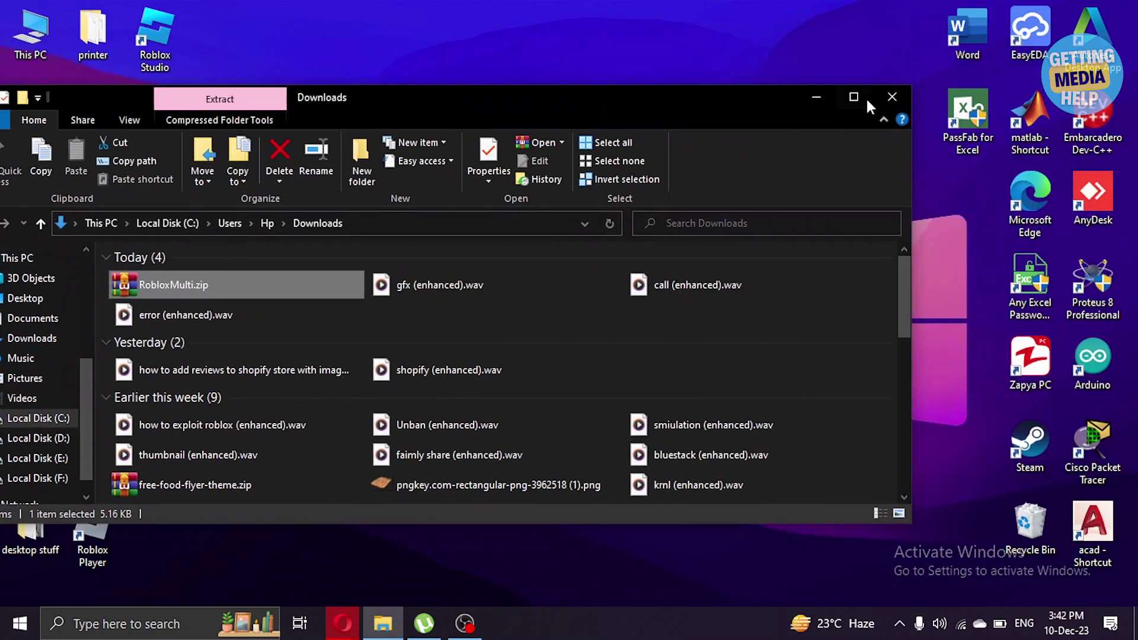
pyautogui.click(892, 96)
pyautogui.click(155, 363)
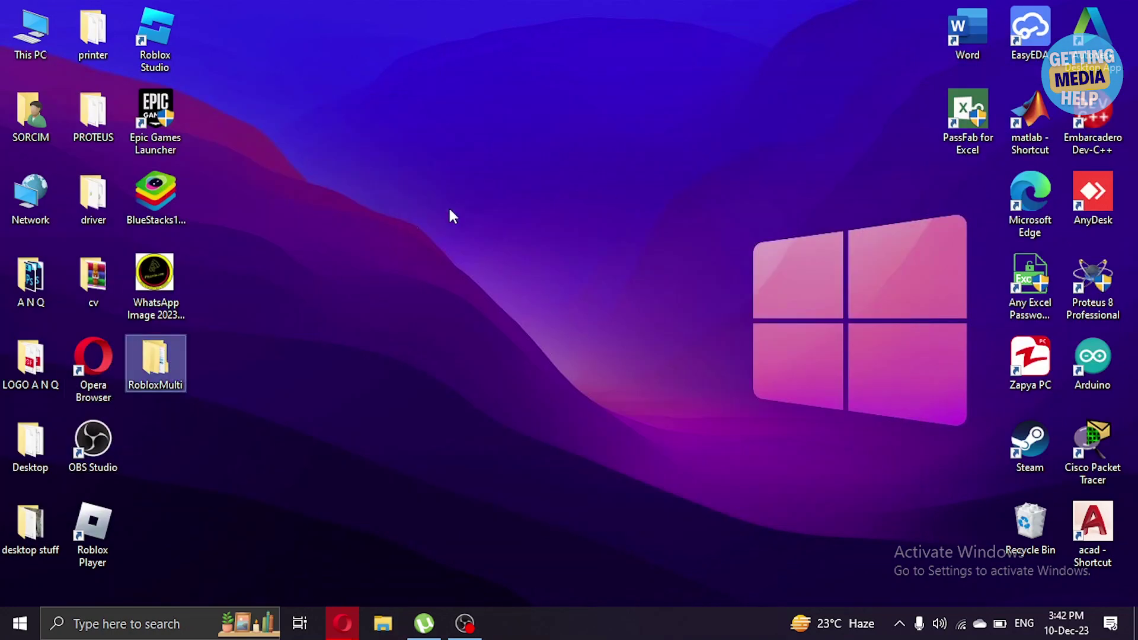
# - Open the RobloxMulti folder and look through its bin and src subfolders
pyautogui.doubleClick(157, 360)
pyautogui.doubleClick(209, 276)
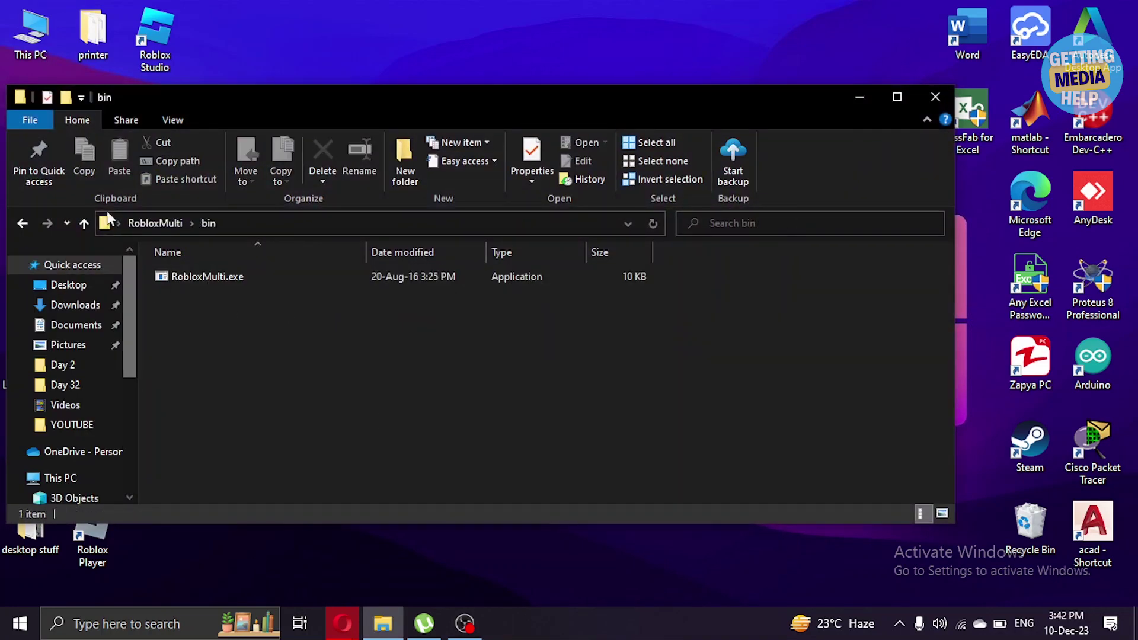
pyautogui.click(155, 223)
pyautogui.doubleClick(178, 294)
pyautogui.click(156, 223)
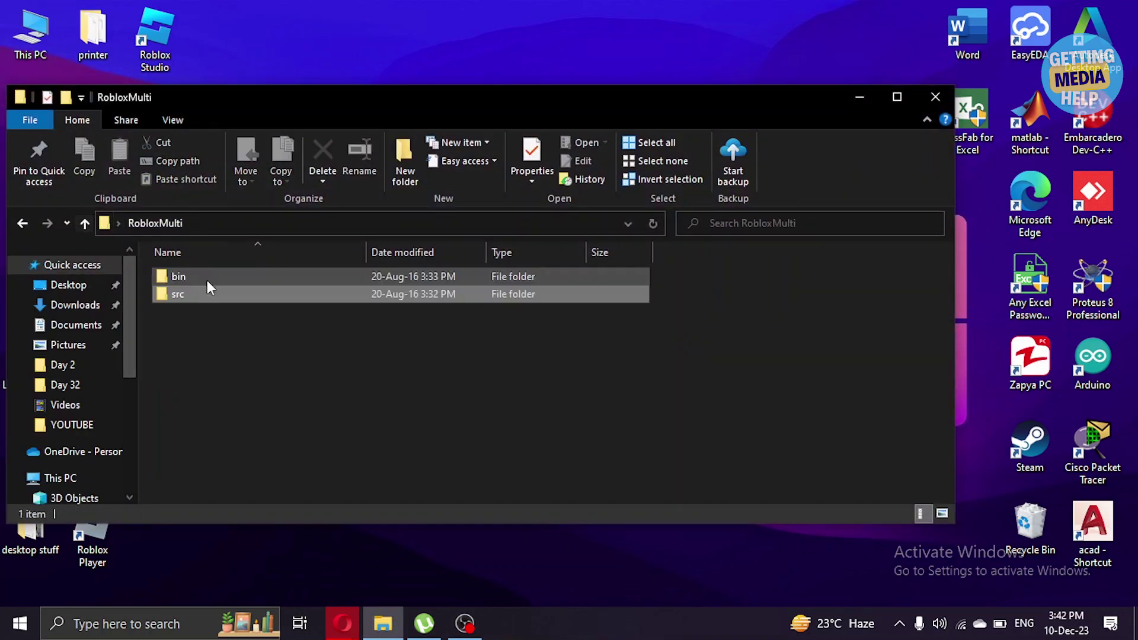
# - Run RobloxMulti.exe from the bin folder and minimize Explorer
pyautogui.doubleClick(167, 277)
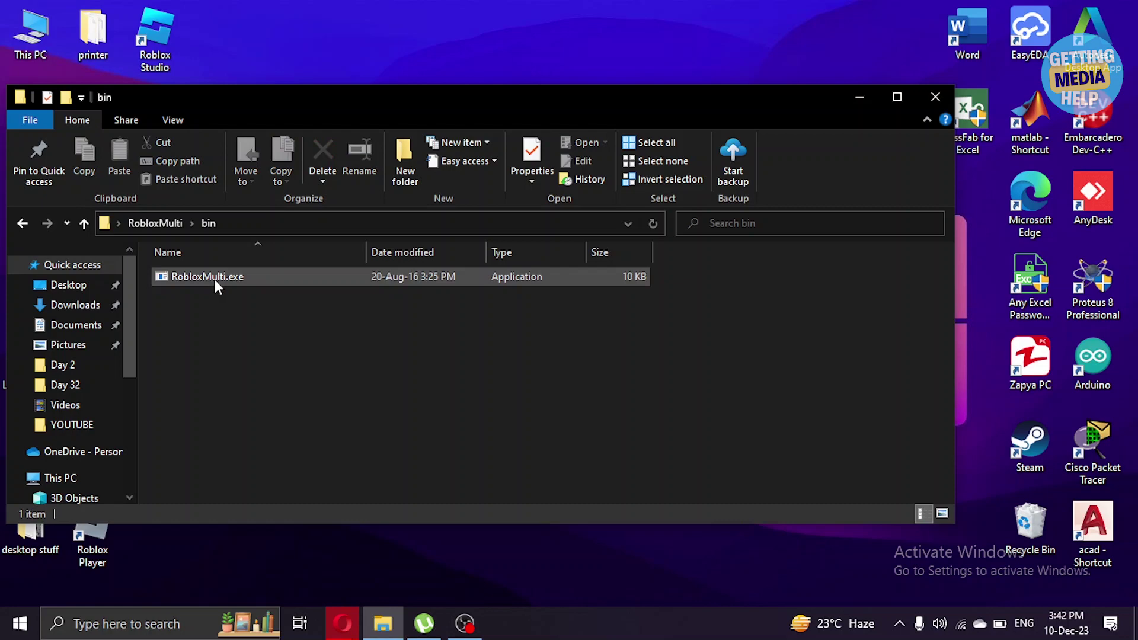
pyautogui.click(220, 279)
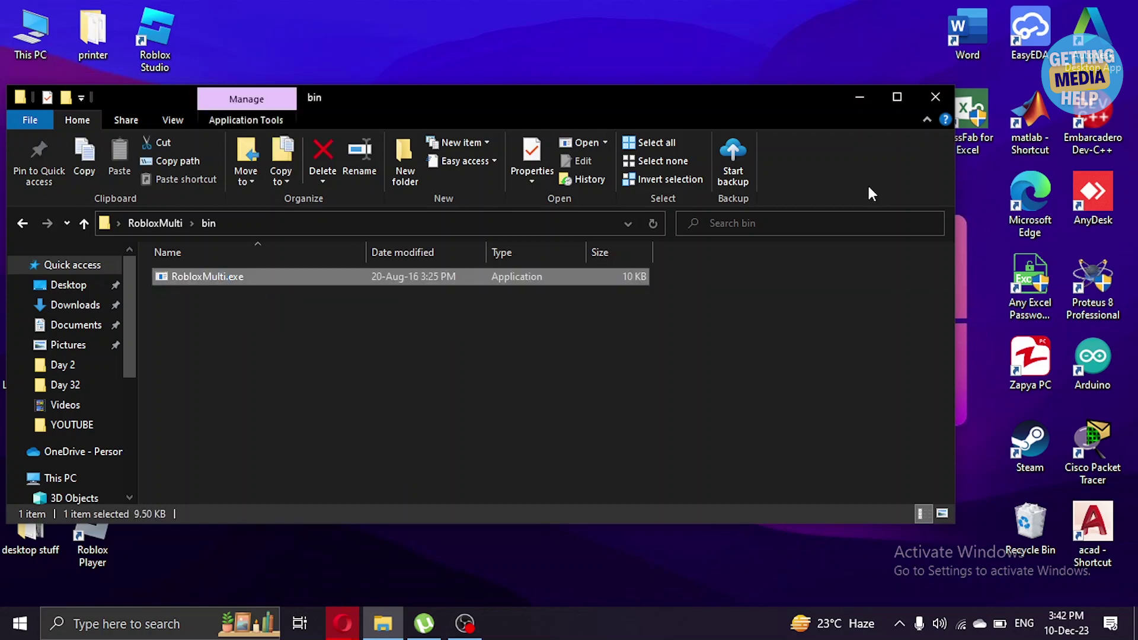
pyautogui.press('Return')
pyautogui.moveTo(798, 113)
pyautogui.mouseDown()
pyautogui.moveTo(808, 104)
pyautogui.moveTo(818, 120)
pyautogui.mouseUp()
pyautogui.click(859, 97)
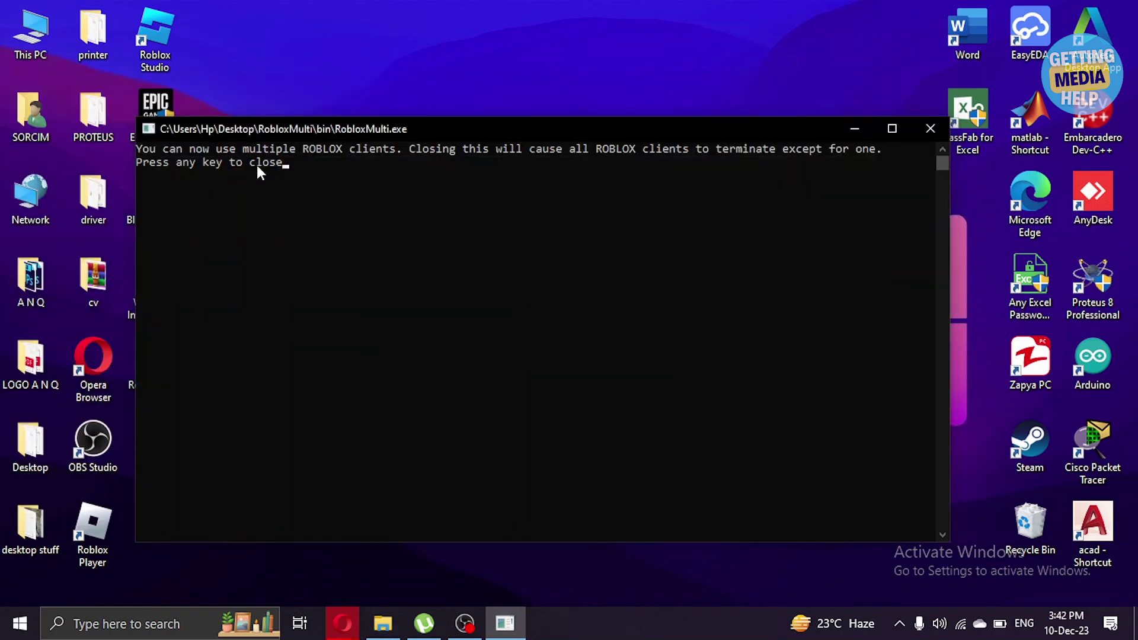
# - Launch BedWars [TEAM UPGRADES] from Roblox Home with Play, then minimize Opera
pyautogui.click(861, 129)
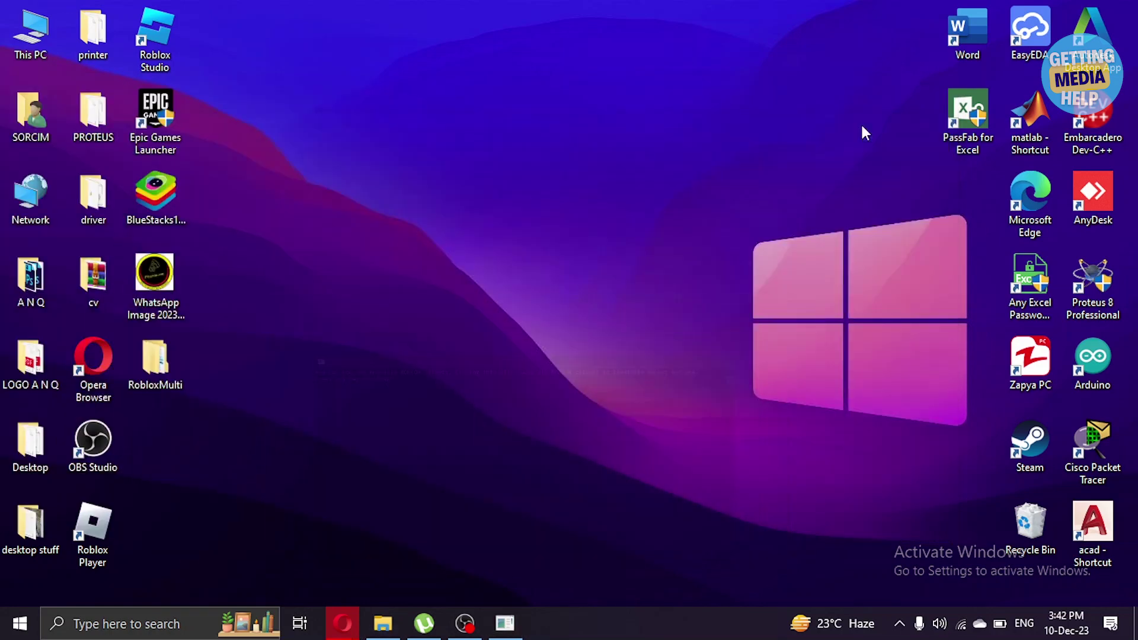
pyautogui.click(349, 620)
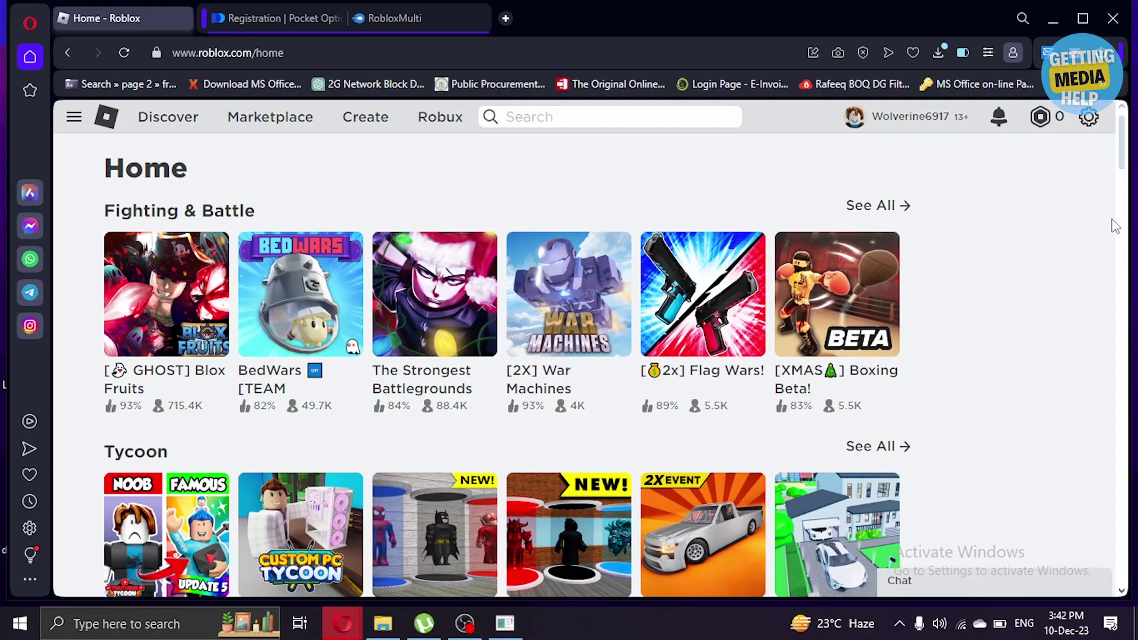
pyautogui.scroll(-1, 563, 229)
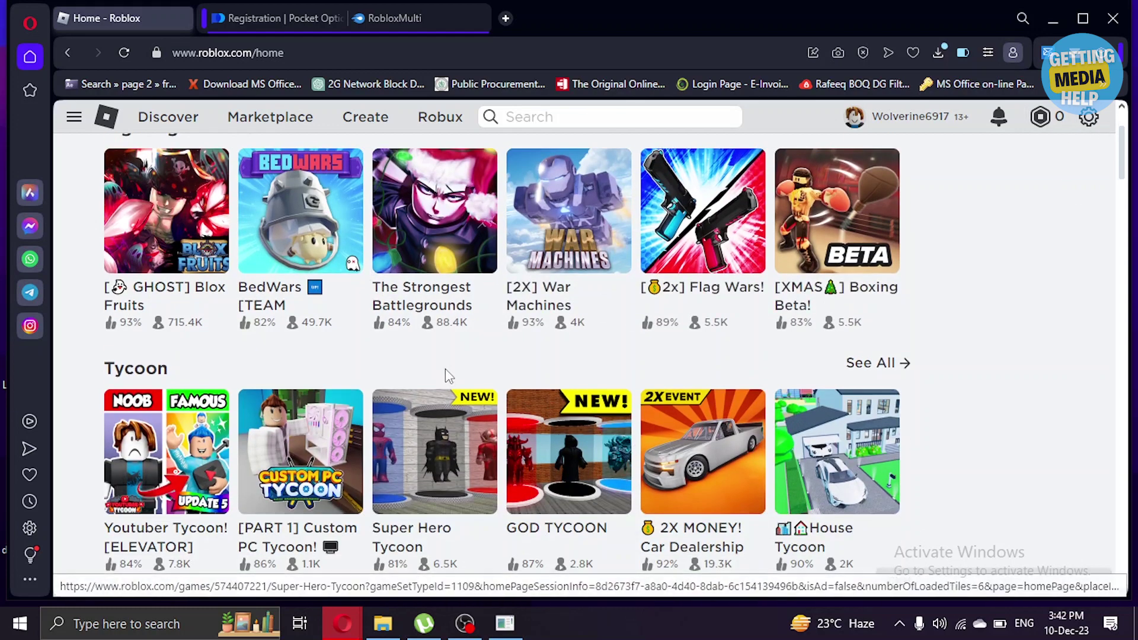
pyautogui.scroll(-2, 118, 267)
pyautogui.scroll(3, 262, 223)
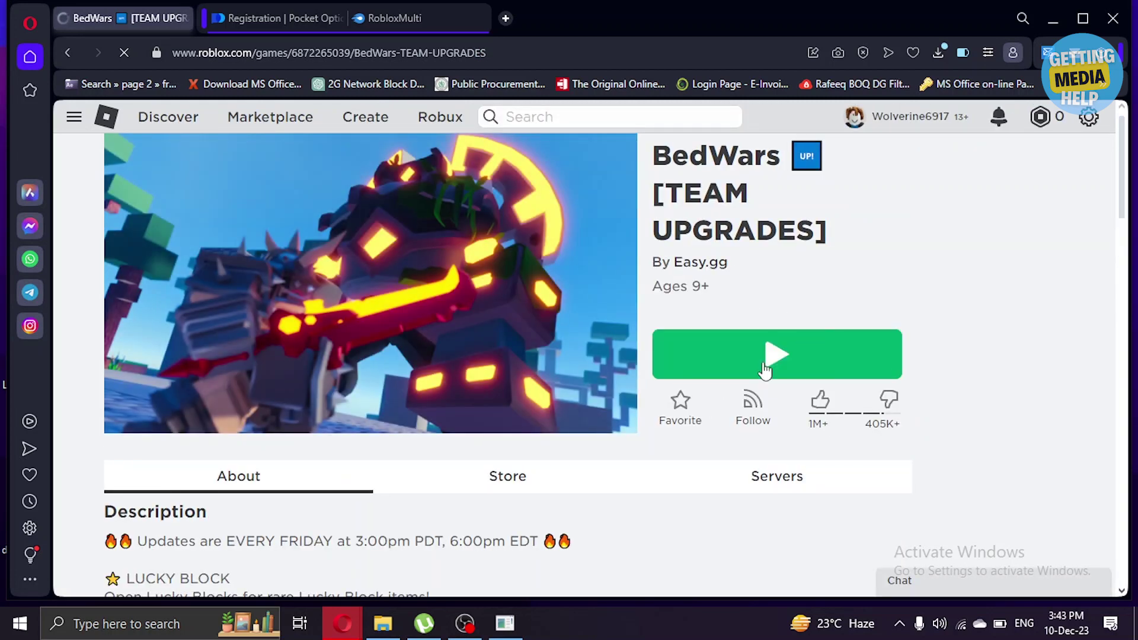
pyautogui.click(765, 368)
pyautogui.click(638, 194)
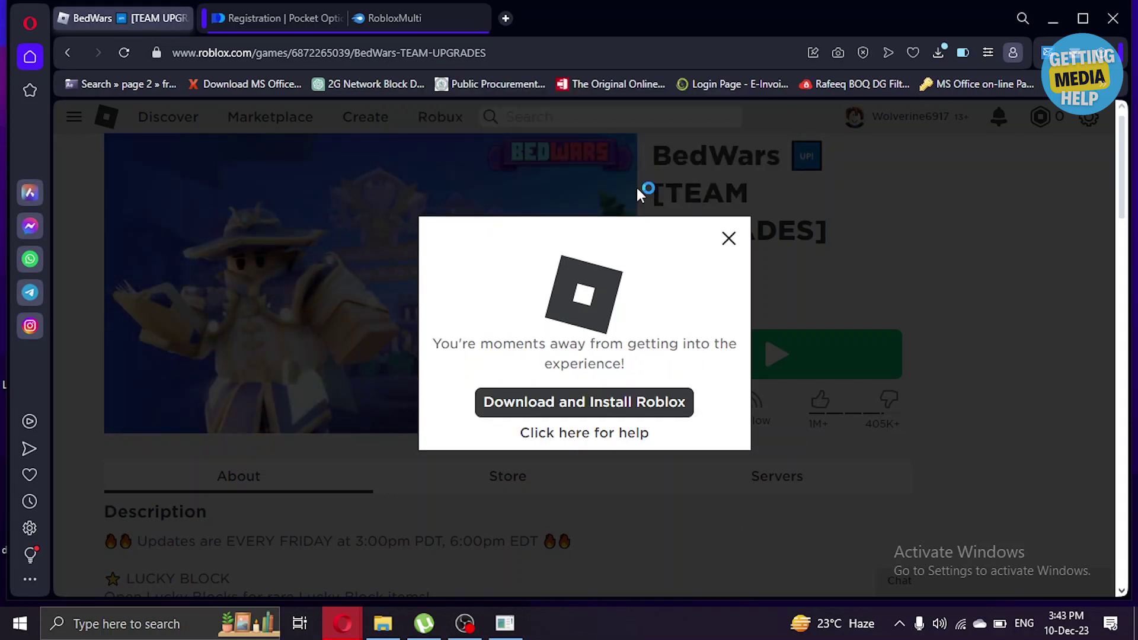
pyautogui.click(1052, 19)
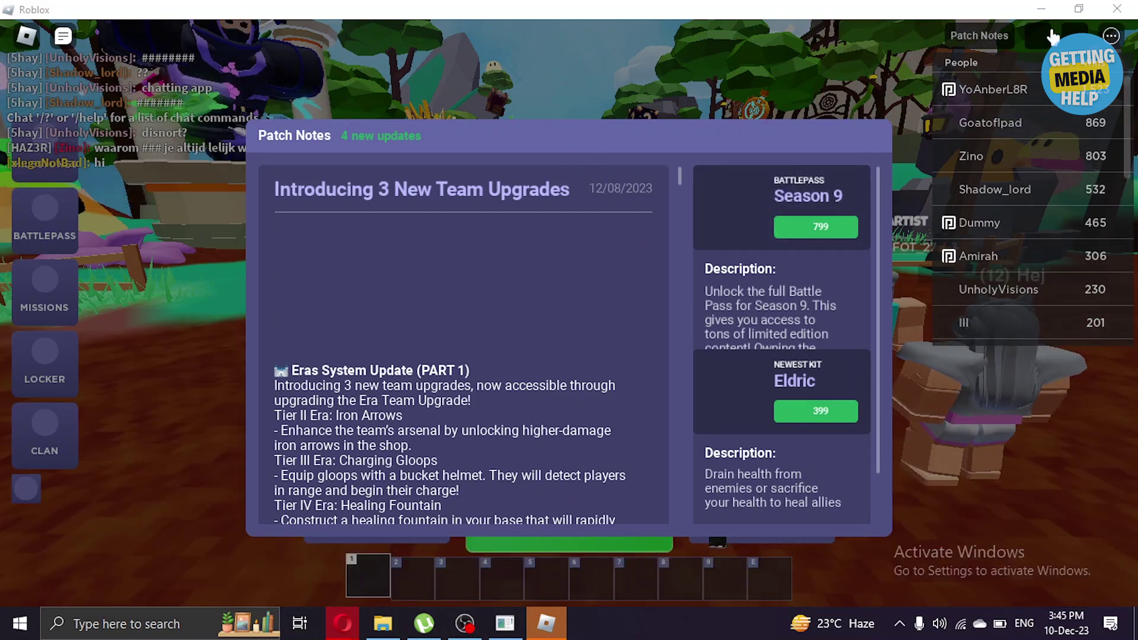
# - Minimize BedWars, log out in Opera, and switch to the second saved account
pyautogui.click(1041, 9)
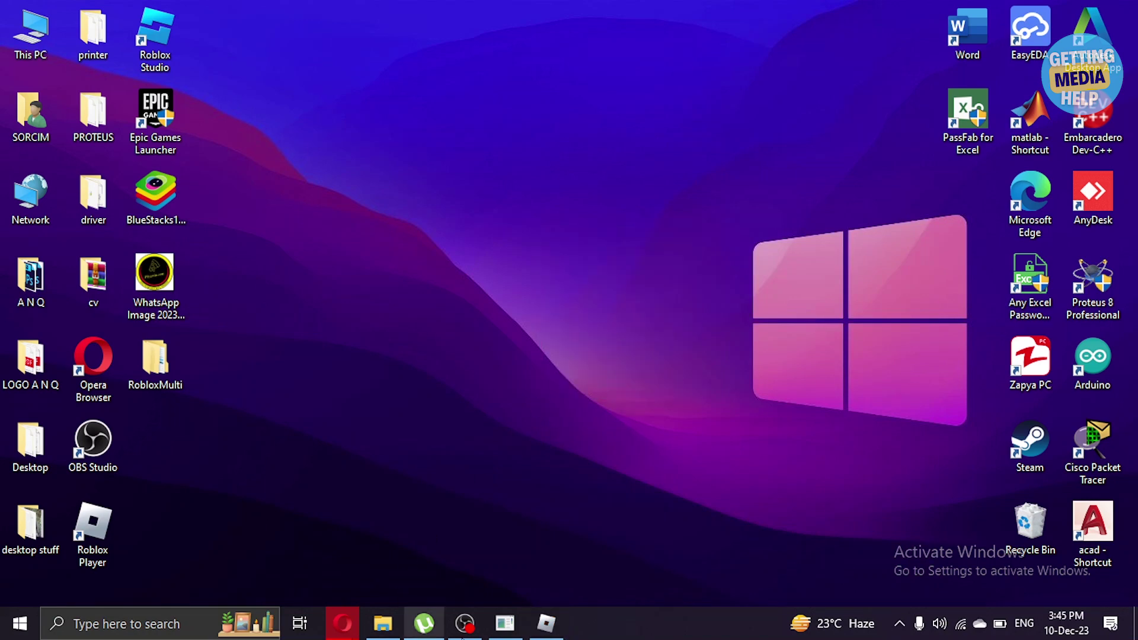
pyautogui.click(345, 625)
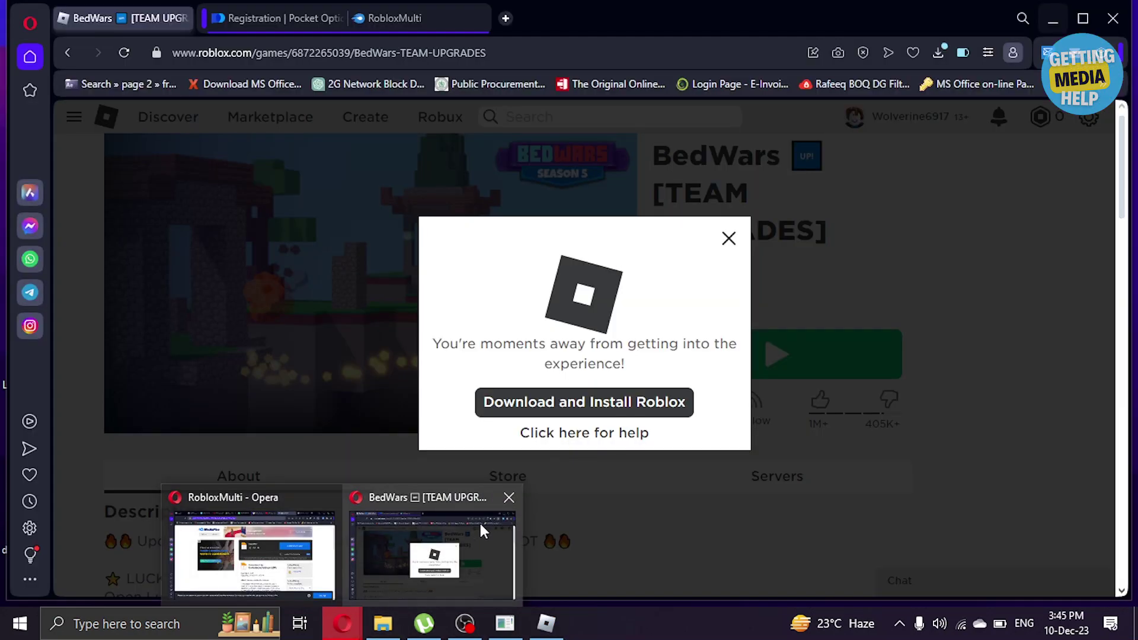
pyautogui.click(481, 524)
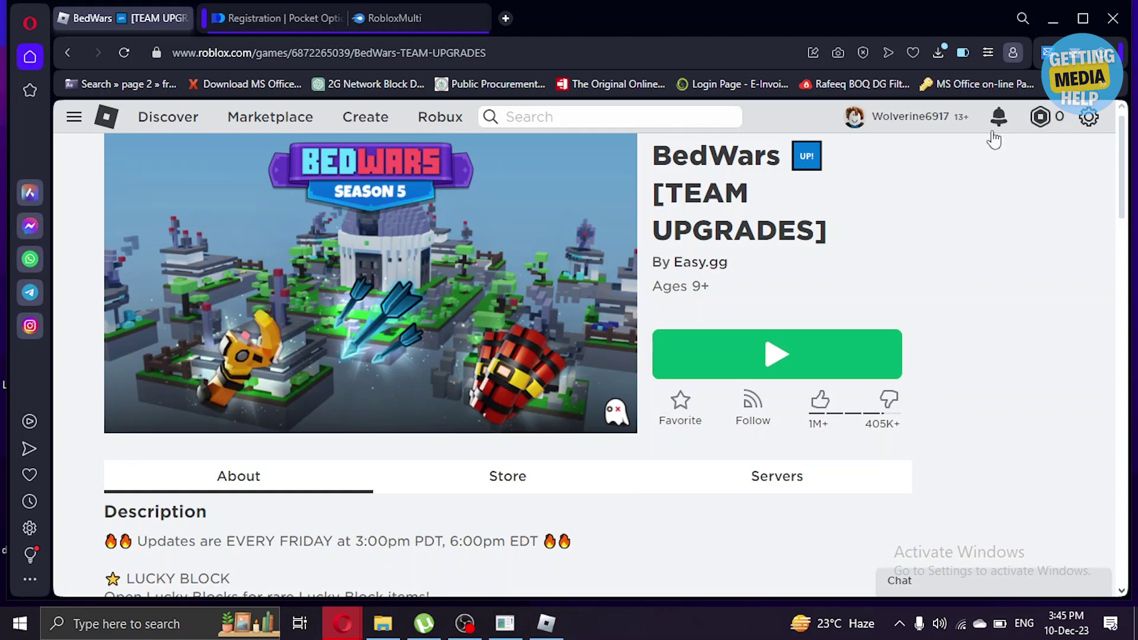
pyautogui.click(1089, 117)
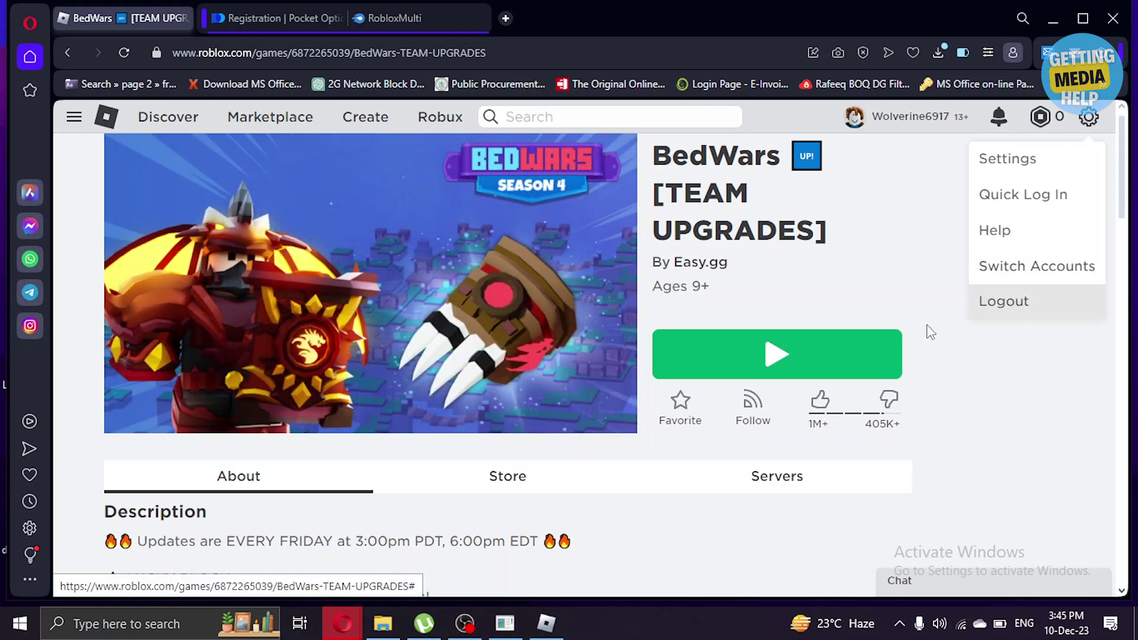
pyautogui.click(990, 307)
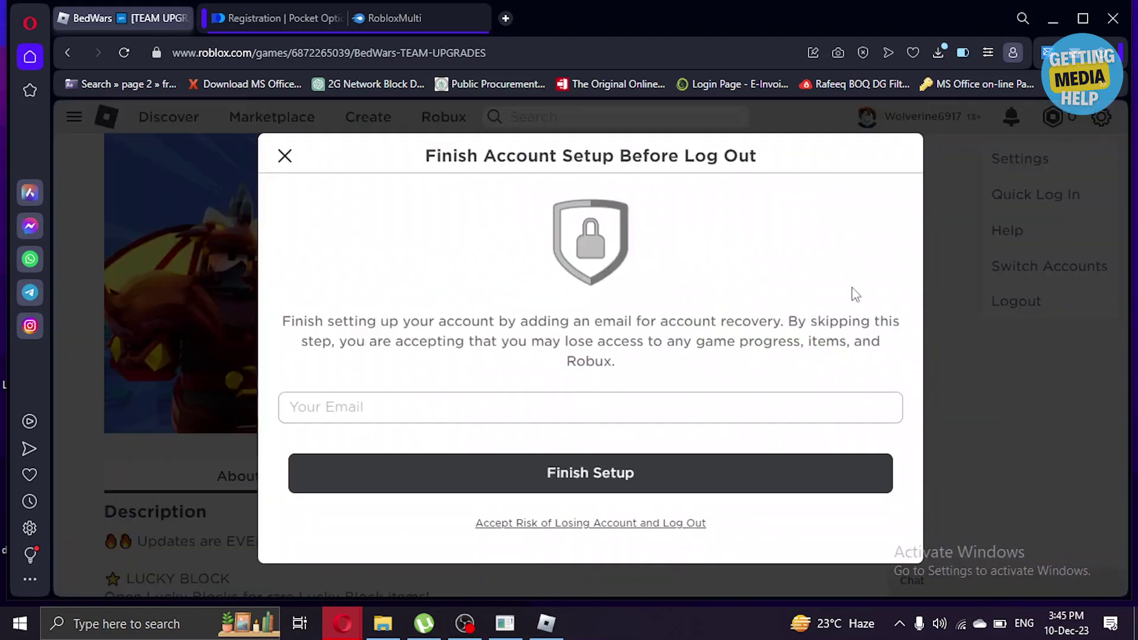
pyautogui.click(285, 157)
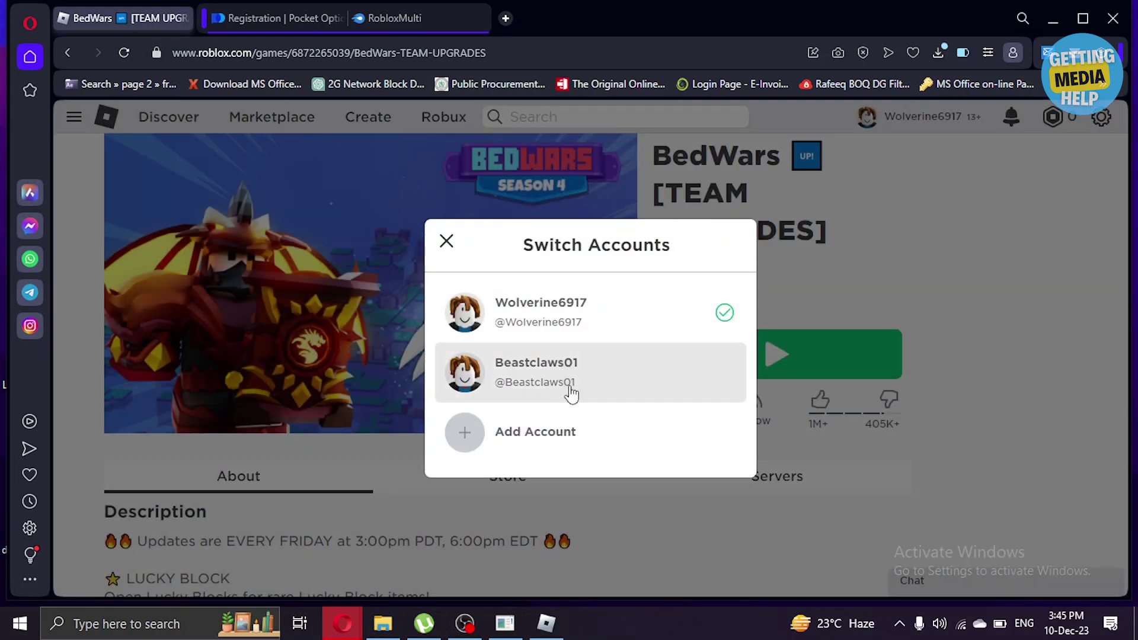
pyautogui.click(565, 400)
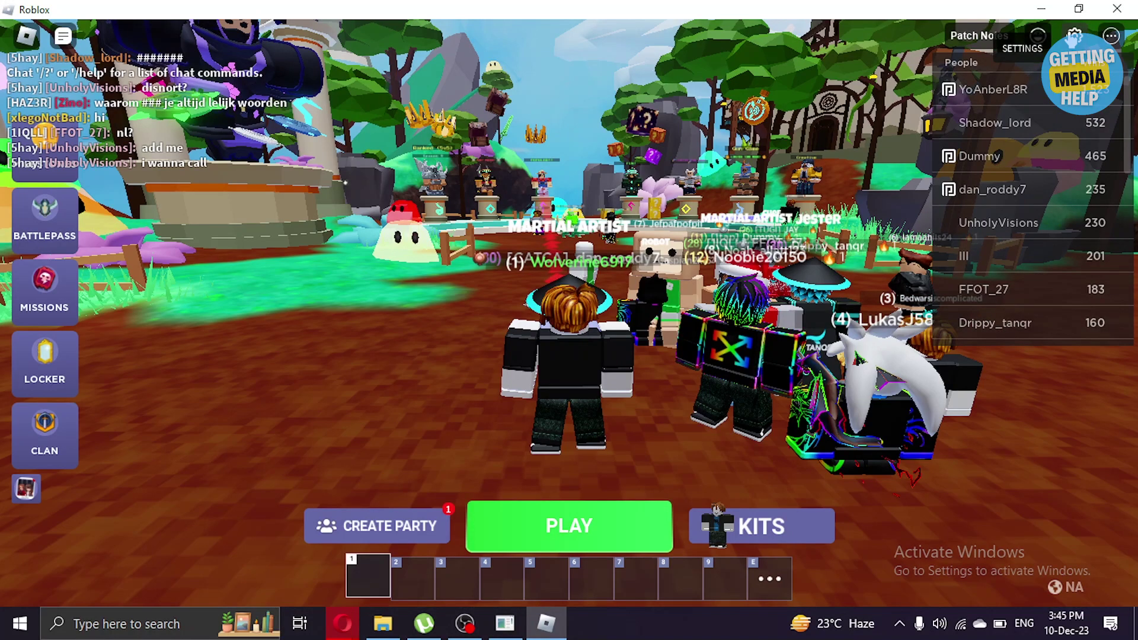
# - Set the BedWars game and lobby background music volumes to 0.00 in Settings
pyautogui.click(1072, 37)
pyautogui.click(761, 219)
pyautogui.click(770, 299)
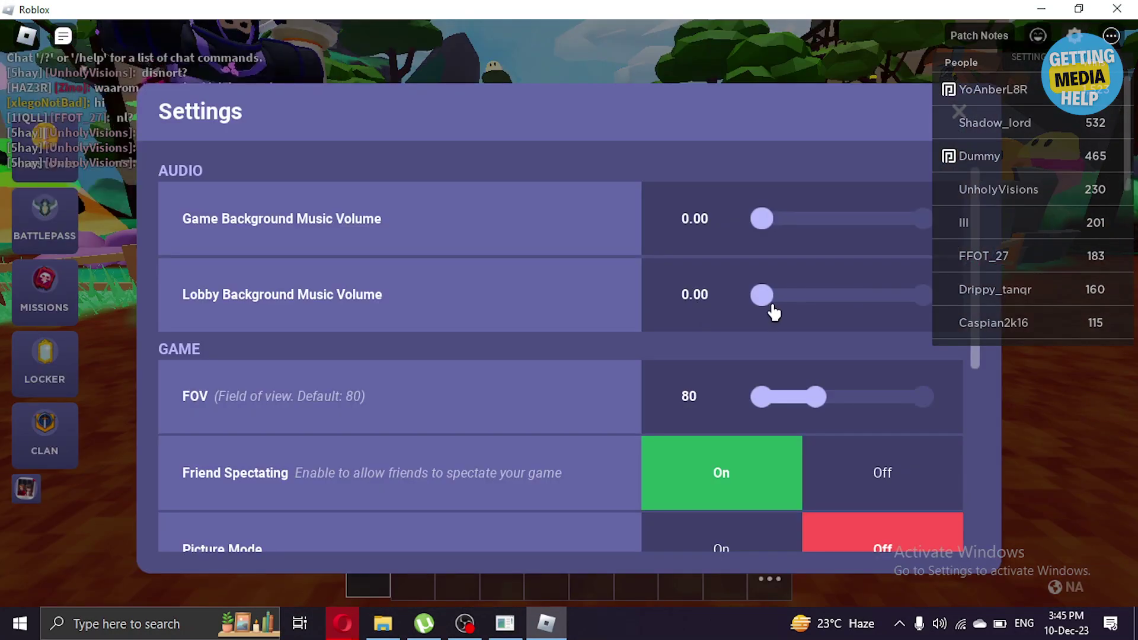
pyautogui.click(958, 111)
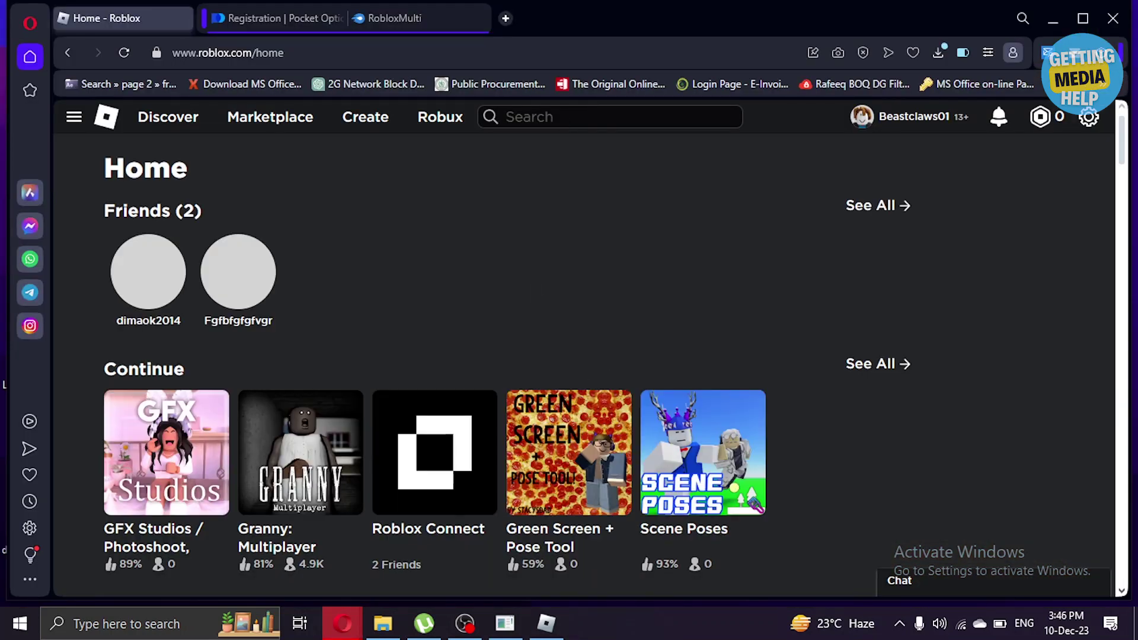
# - Play Granny: Multiplayer from Continue, allow the Roblox game client, then minimize Opera
pyautogui.scroll(-2, 274, 415)
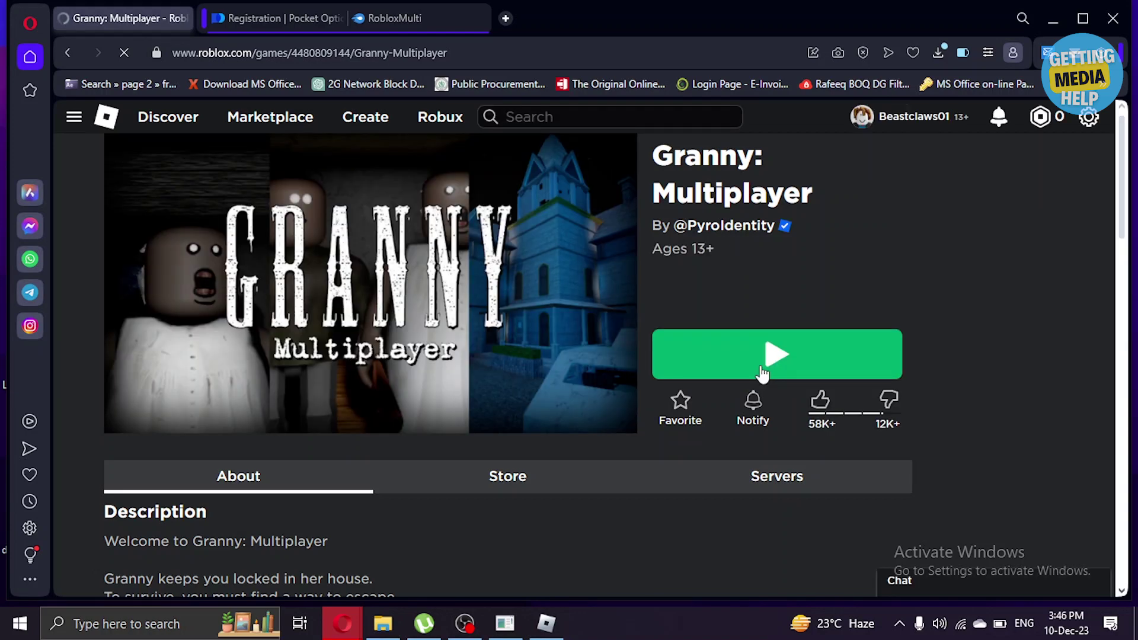
pyautogui.click(763, 373)
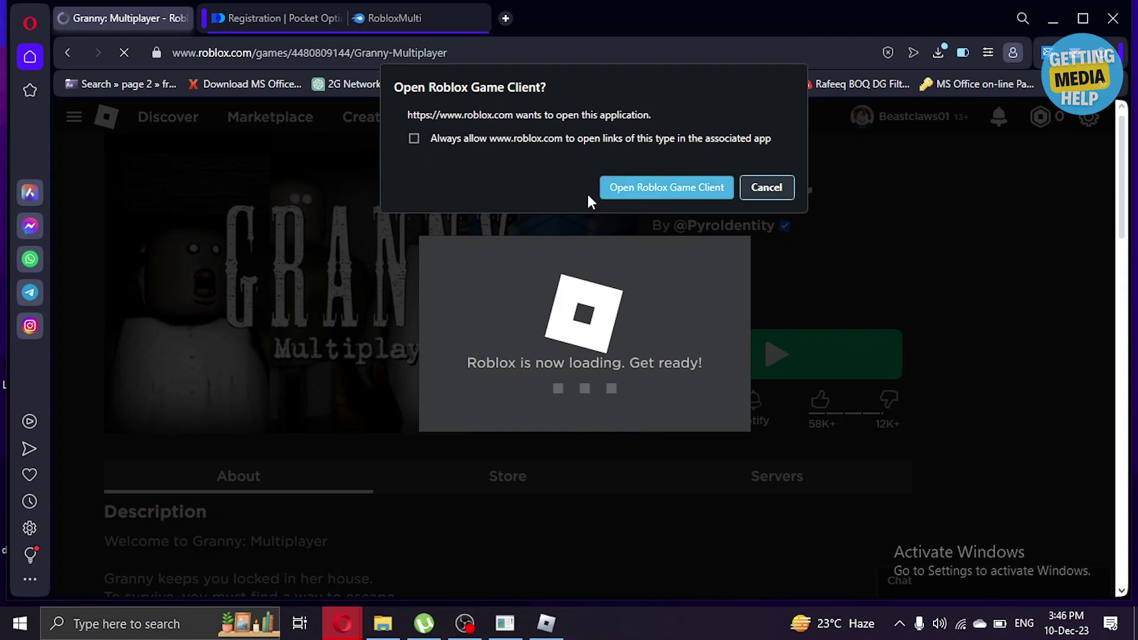
pyautogui.click(646, 187)
pyautogui.click(1052, 18)
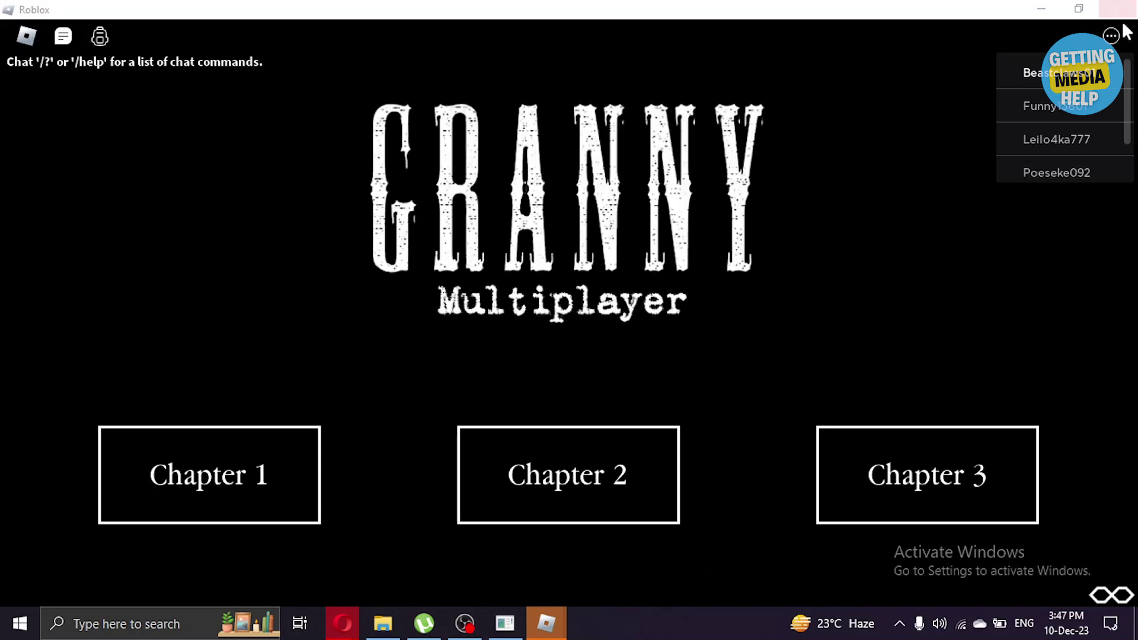
# - Minimize Granny, bring the BedWars client into view, and close the RobloxMulti console
pyautogui.click(1041, 8)
pyautogui.moveTo(546, 623)
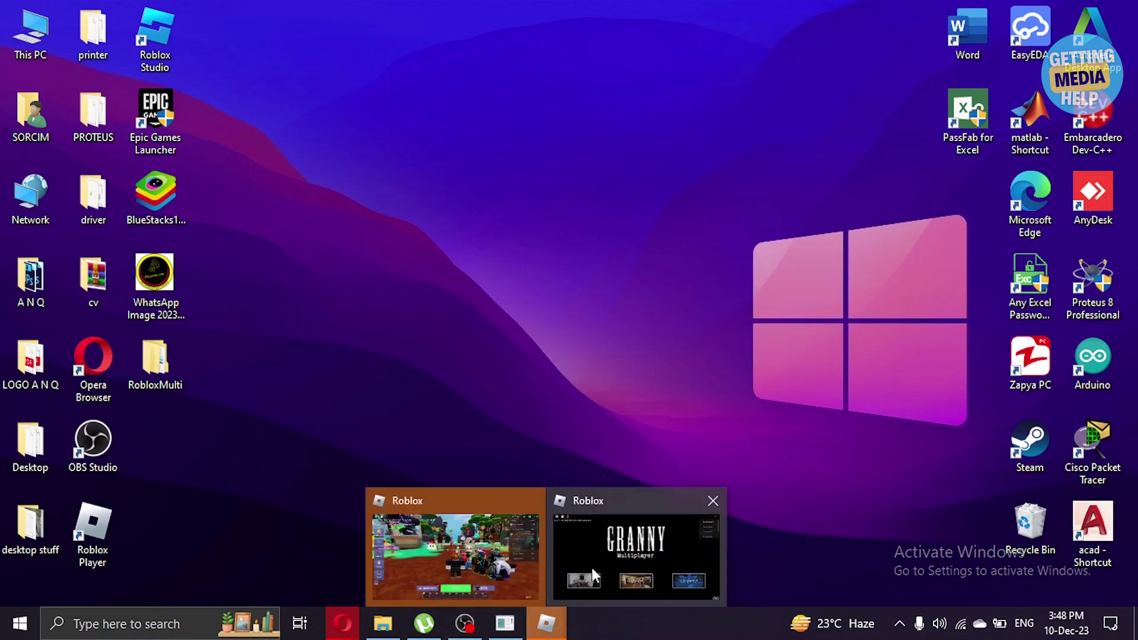
pyautogui.click(515, 568)
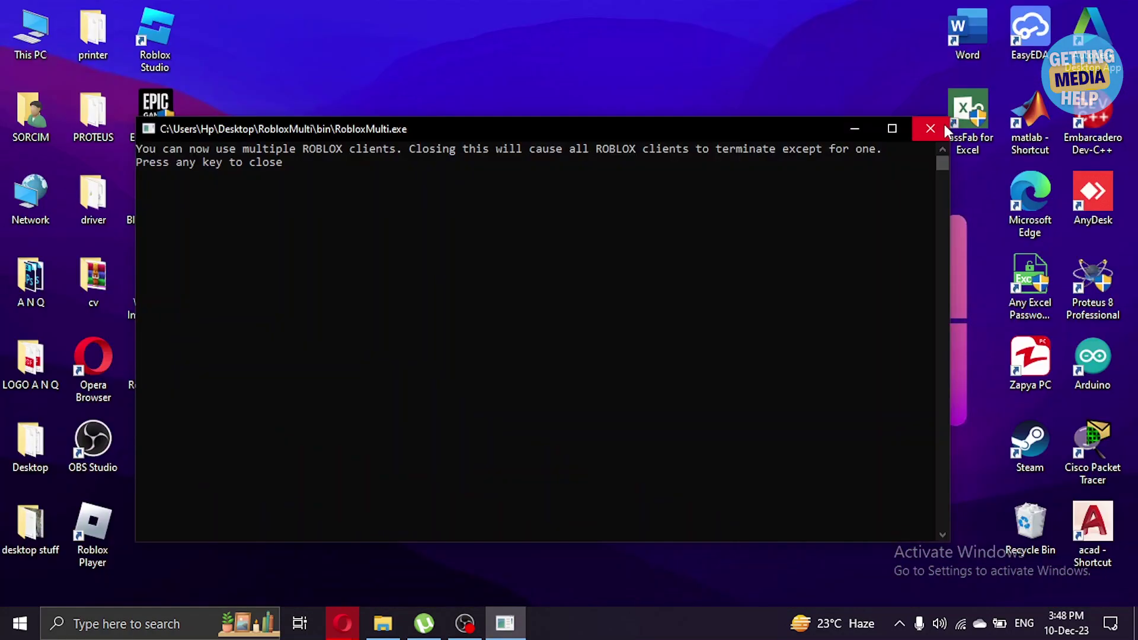
pyautogui.click(943, 129)
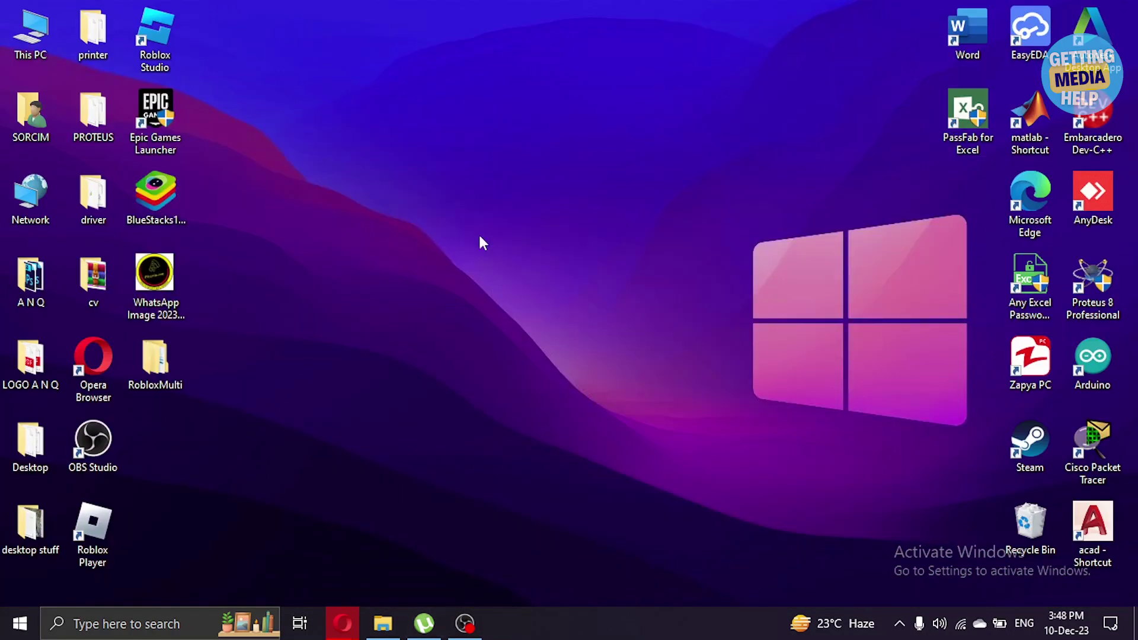